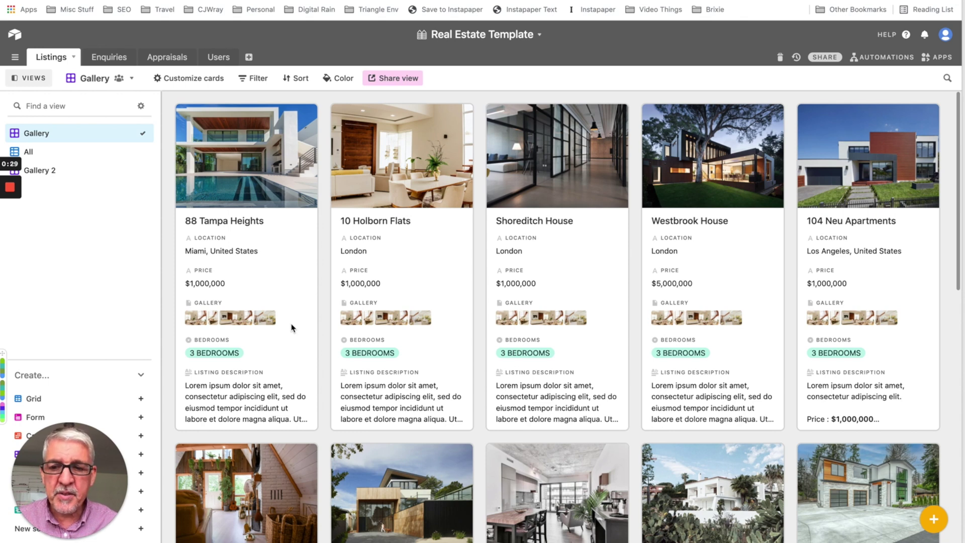
# Open the Apps panel and browse the Marketplace's All apps list, closing it without adding any app
pyautogui.click(940, 59)
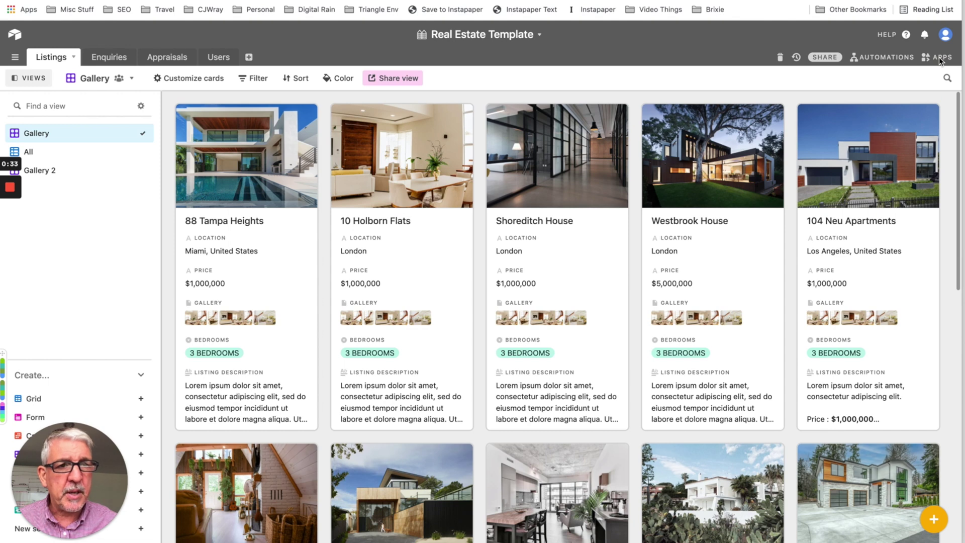
pyautogui.click(941, 60)
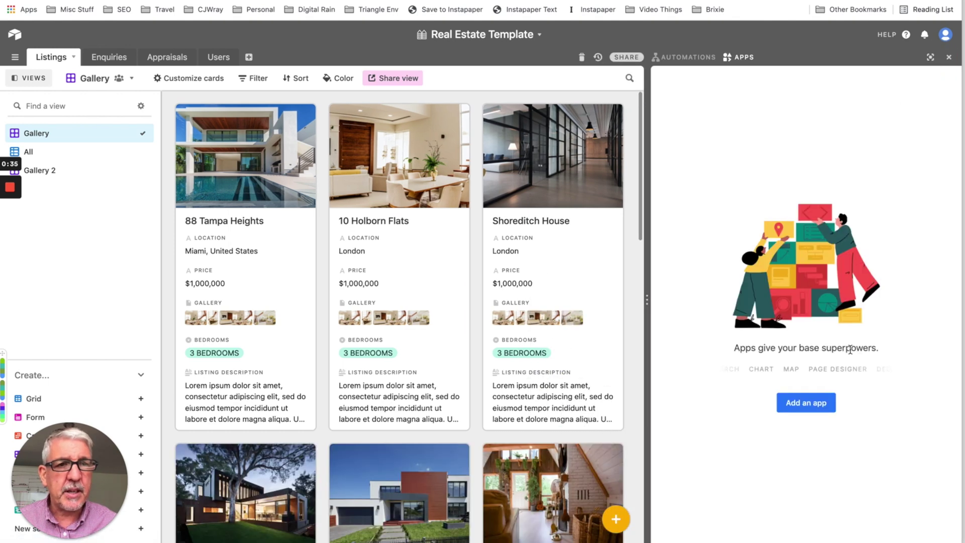
pyautogui.click(815, 402)
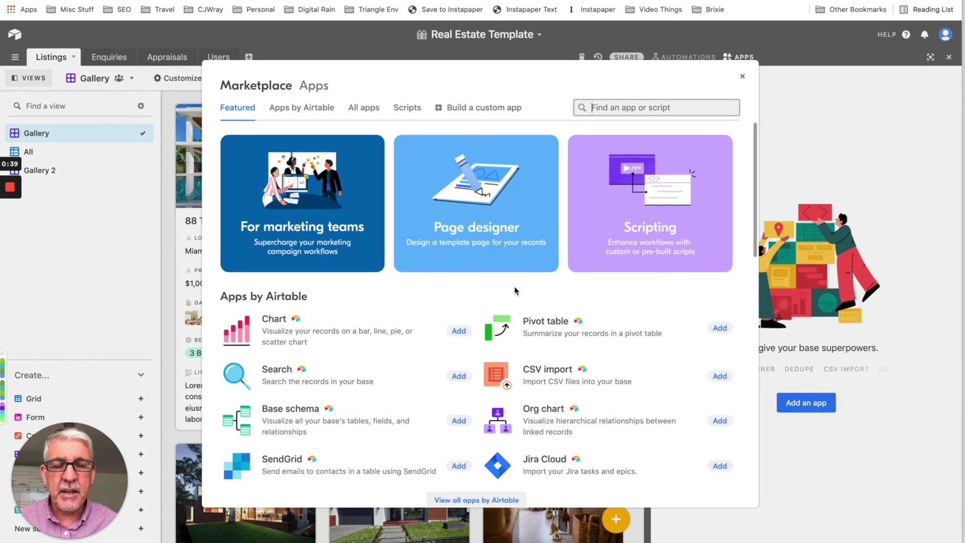
pyautogui.click(362, 108)
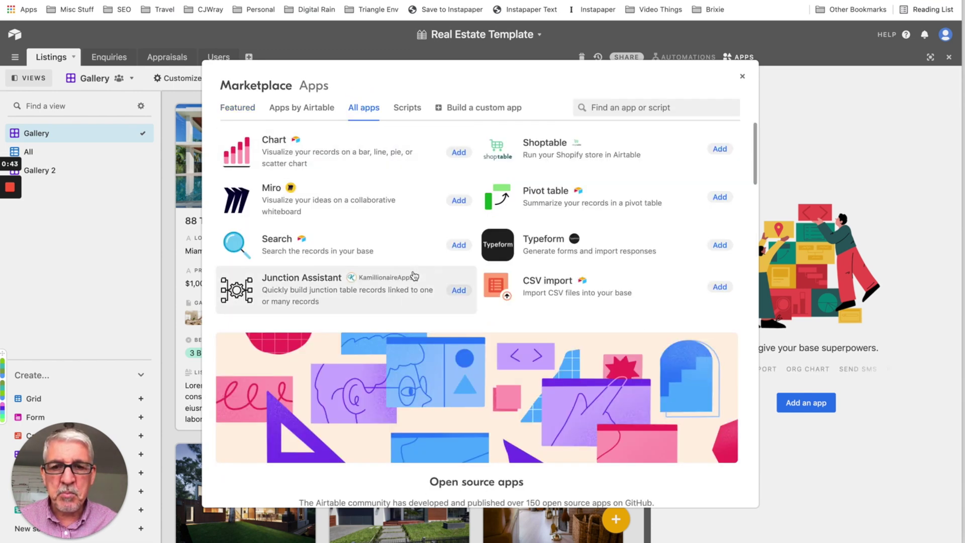
pyautogui.scroll(-8, 414, 272)
pyautogui.scroll(-3, 413, 271)
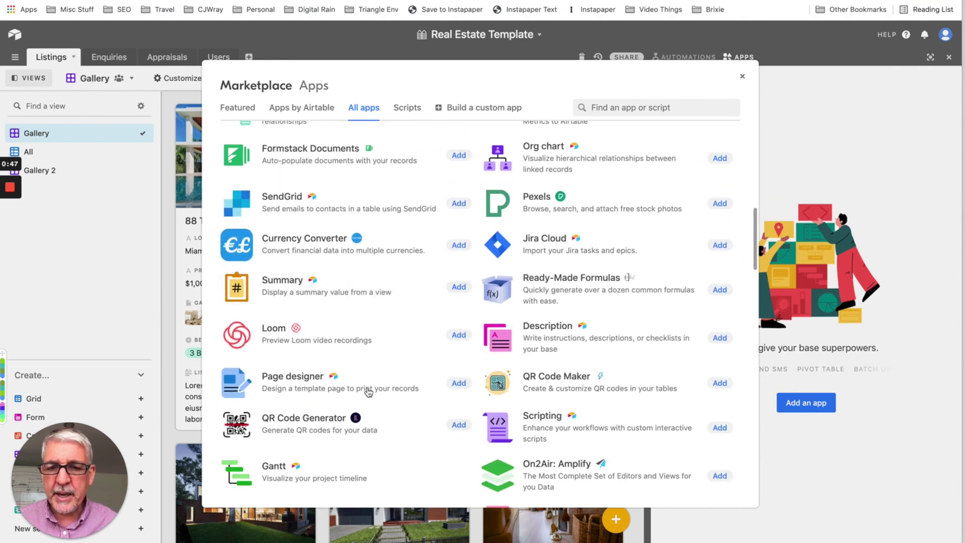
pyautogui.scroll(-4, 402, 303)
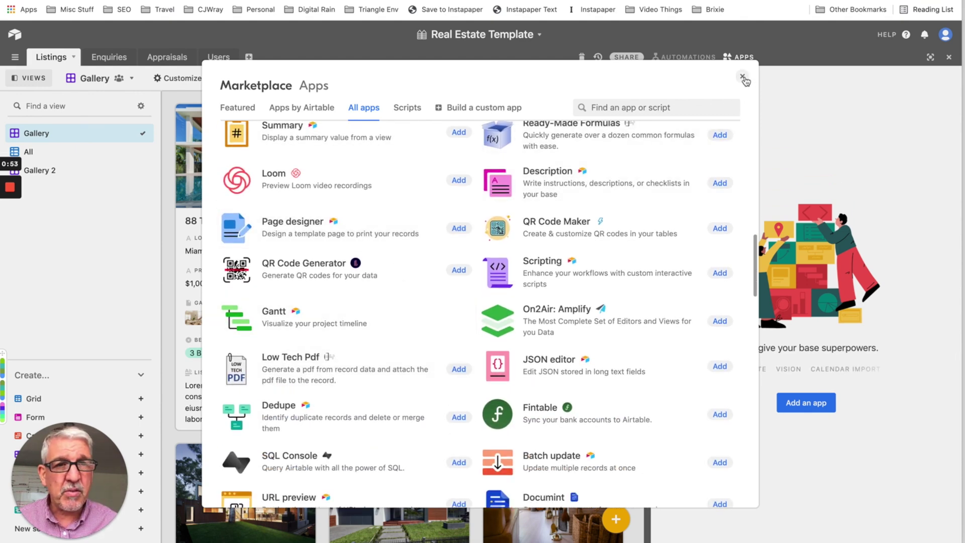
pyautogui.click(743, 78)
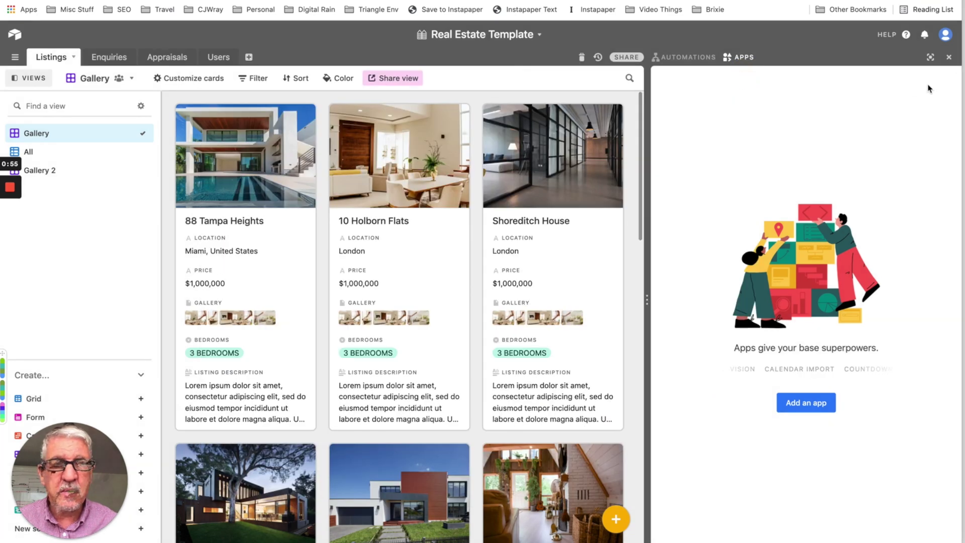
# Close the Apps panel and open the Gallery view's Print view preview
pyautogui.click(949, 58)
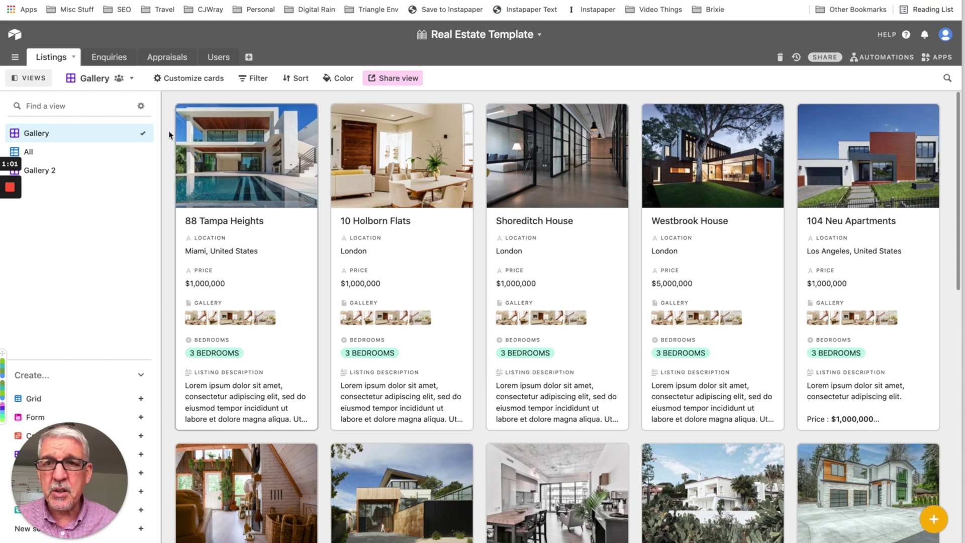
pyautogui.moveTo(134, 83)
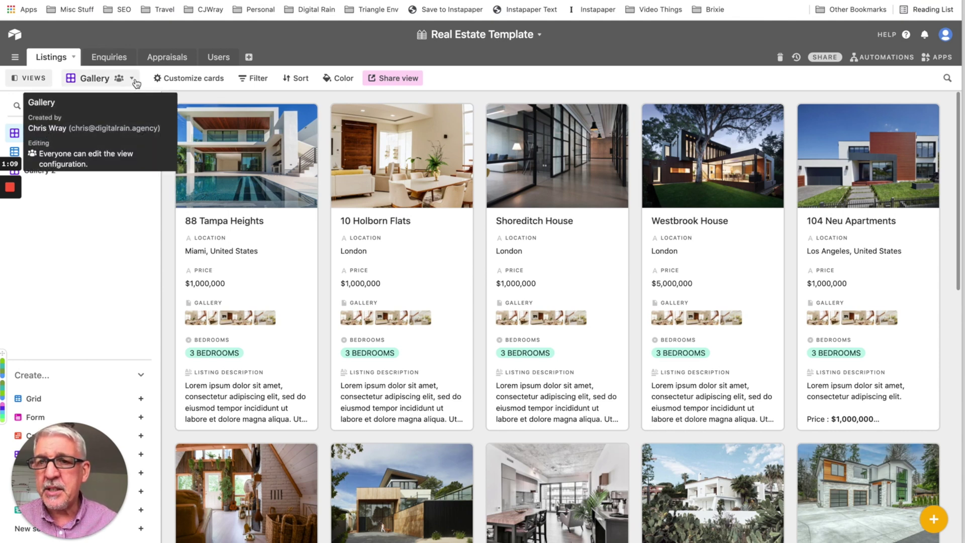
pyautogui.click(133, 83)
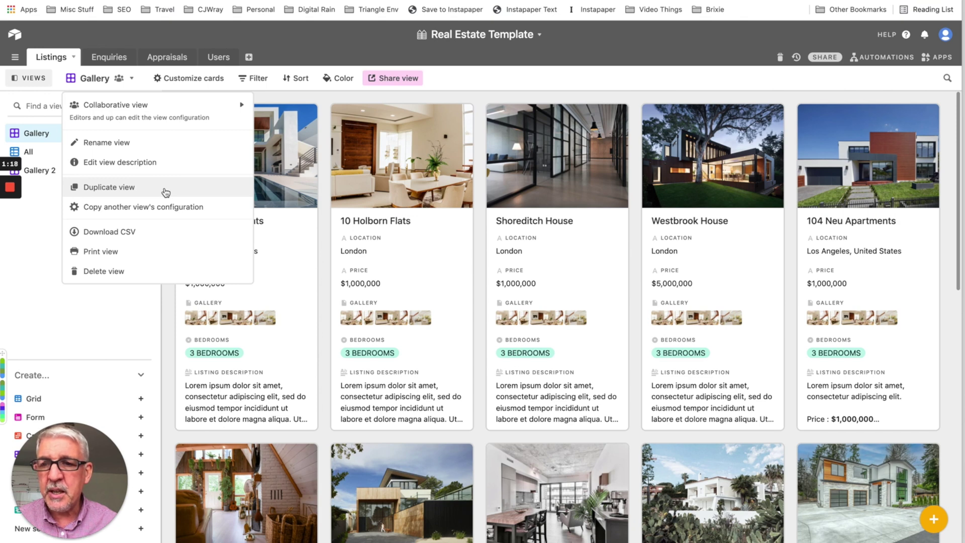
pyautogui.click(135, 256)
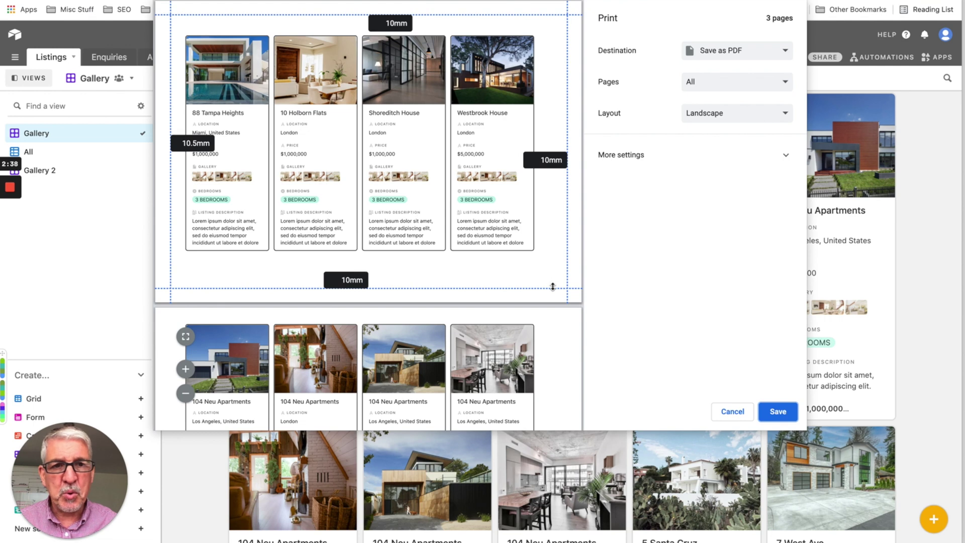
# Keep Pages at All and Destination at Save as PDF, then expand More settings
pyautogui.click(787, 84)
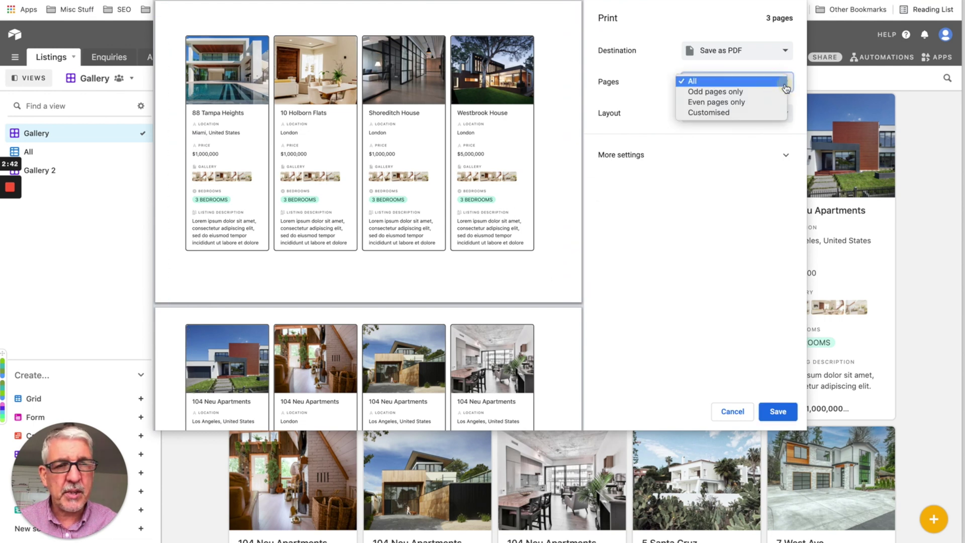
pyautogui.click(659, 68)
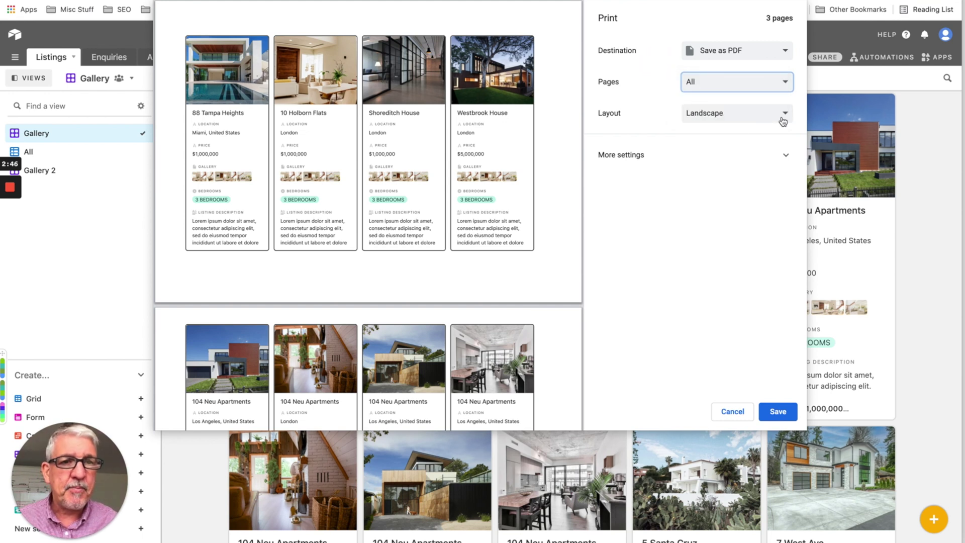
pyautogui.click(779, 55)
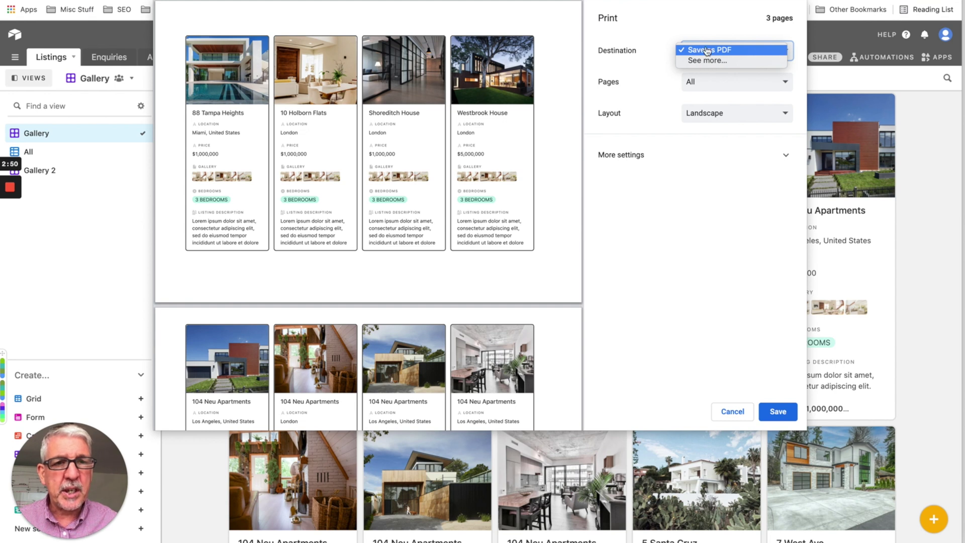
pyautogui.click(662, 29)
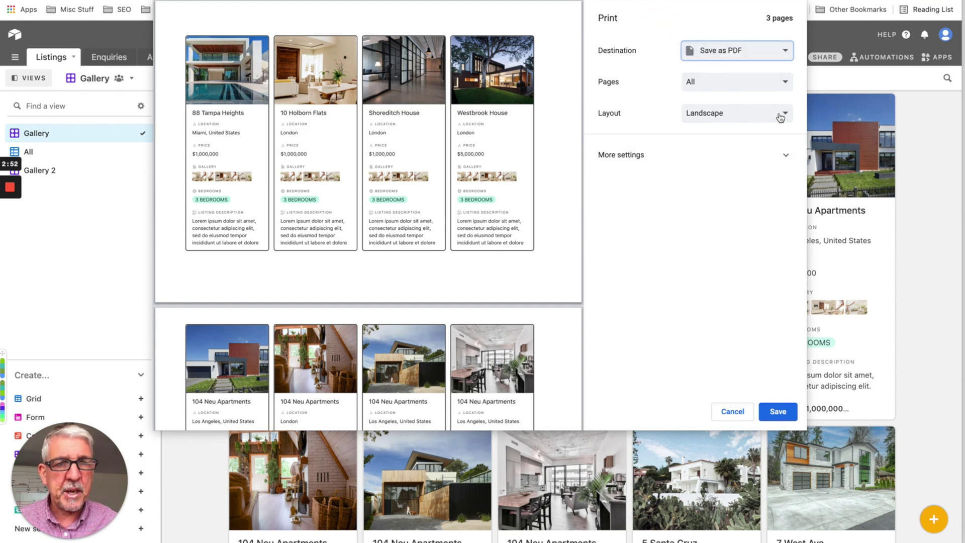
pyautogui.click(783, 155)
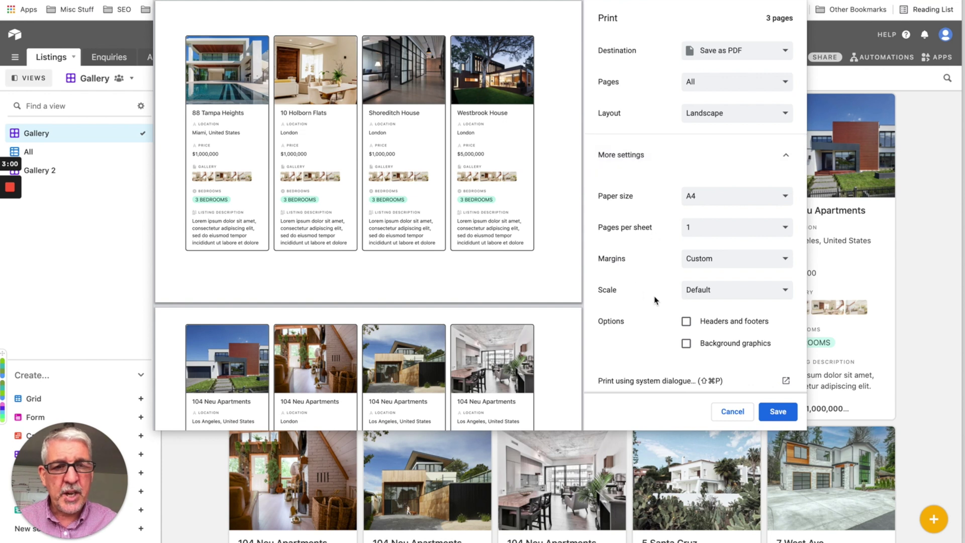
# Try 2 pages per sheet, then set Pages per sheet back to 1
pyautogui.scroll(-1, 655, 300)
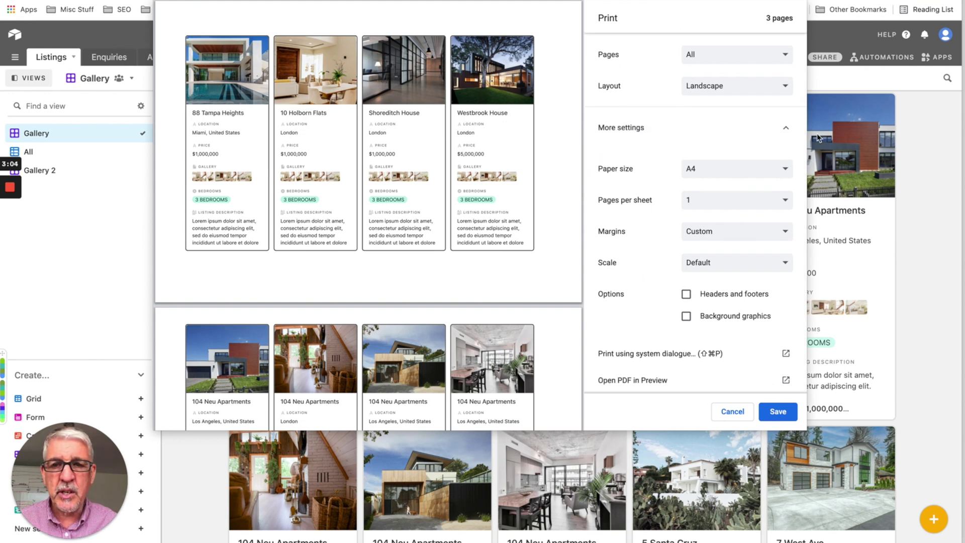
pyautogui.click(786, 201)
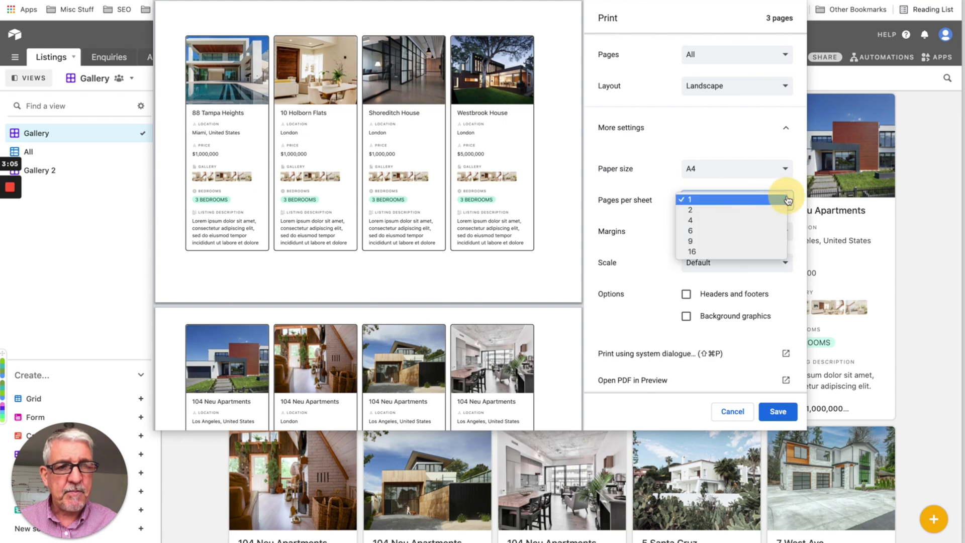
pyautogui.click(751, 210)
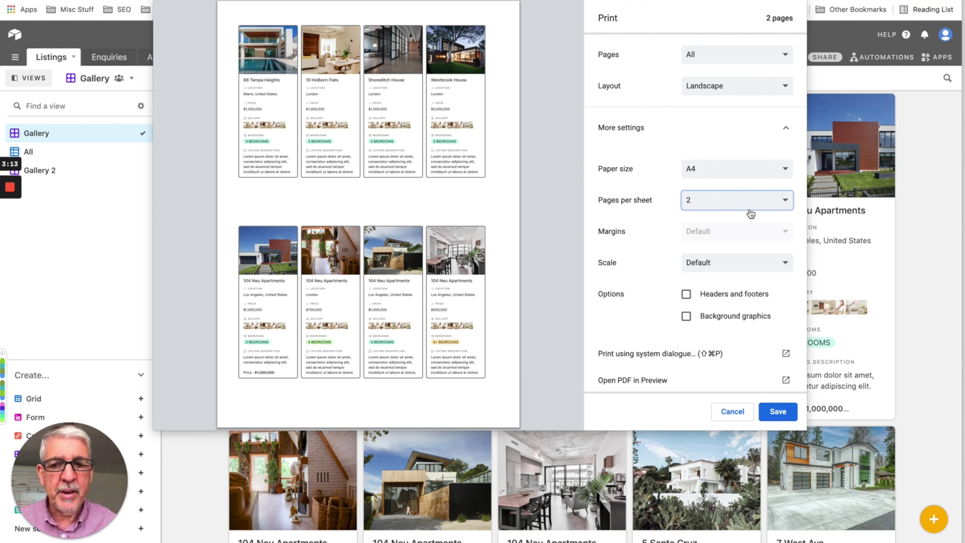
pyautogui.click(760, 213)
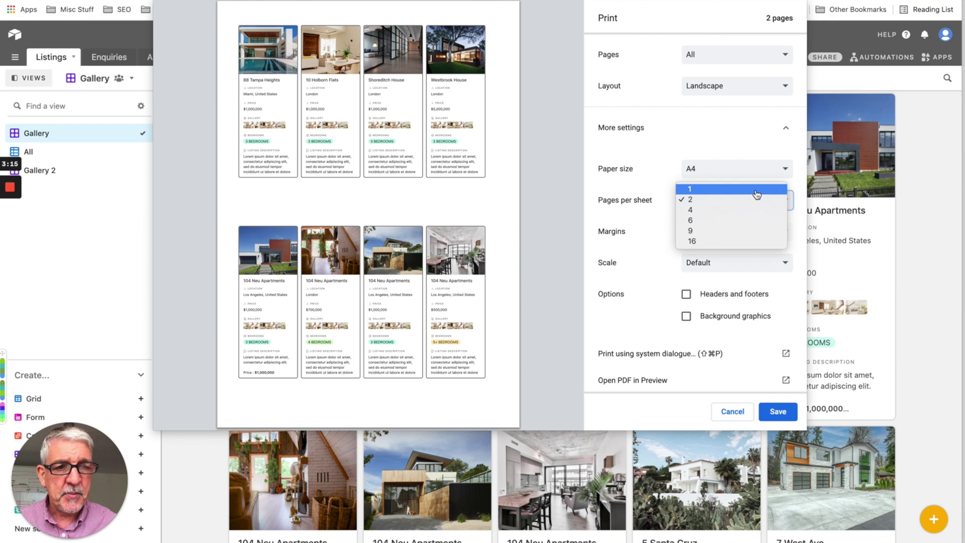
pyautogui.click(756, 193)
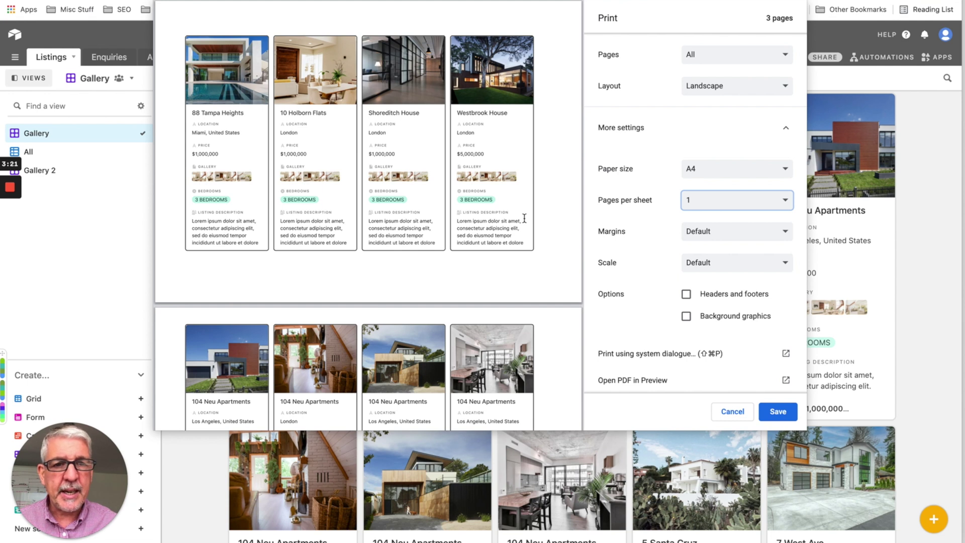
pyautogui.click(787, 232)
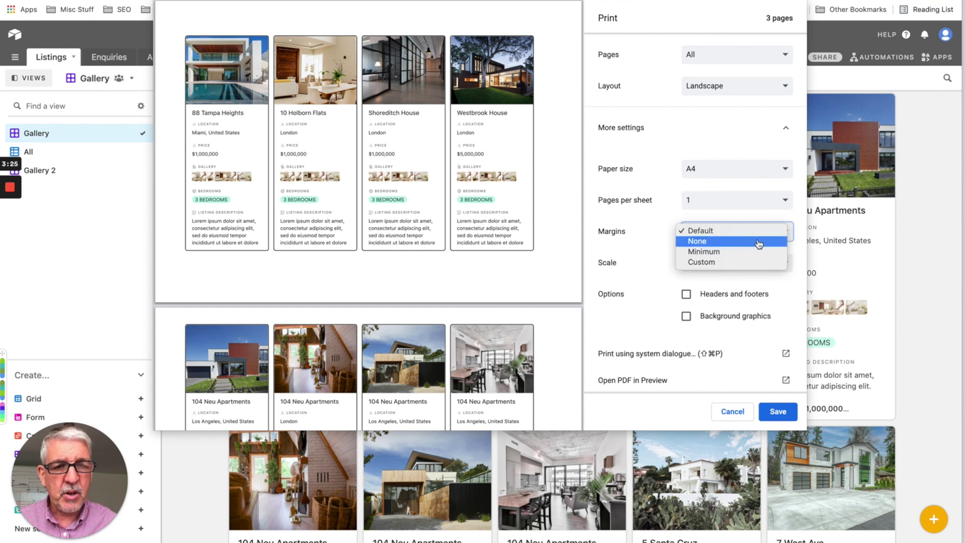
# Set margins to None, then Custom, dragging the right margin guide out to 0mm
pyautogui.click(758, 242)
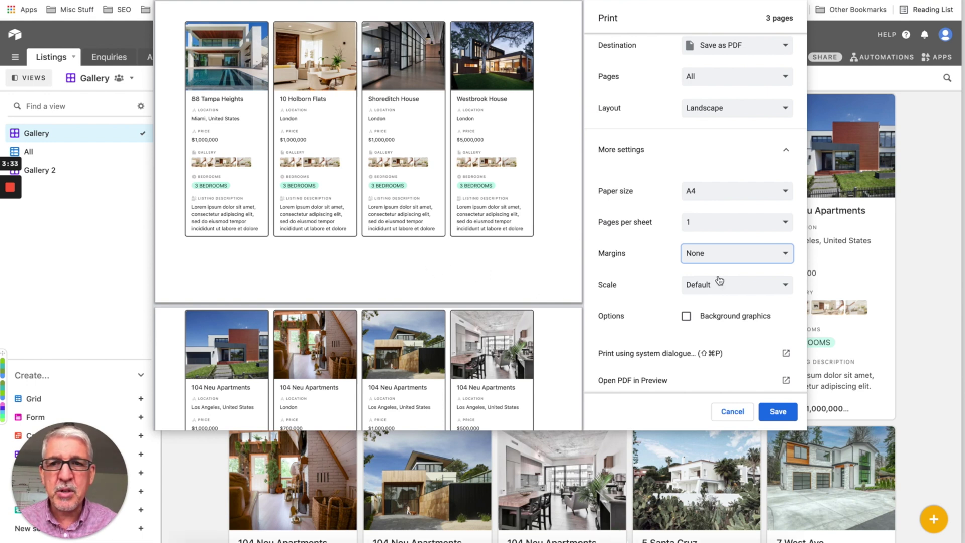
pyautogui.click(785, 254)
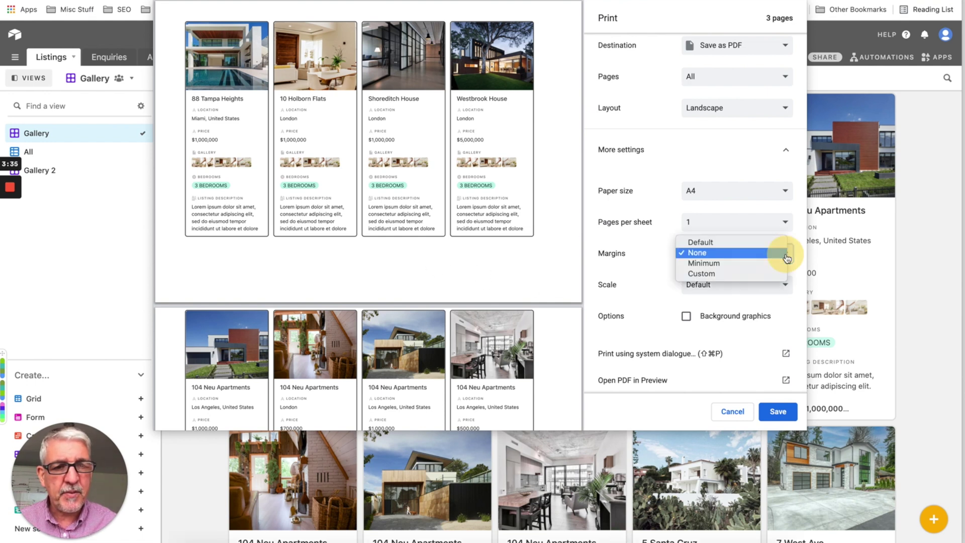
pyautogui.click(744, 274)
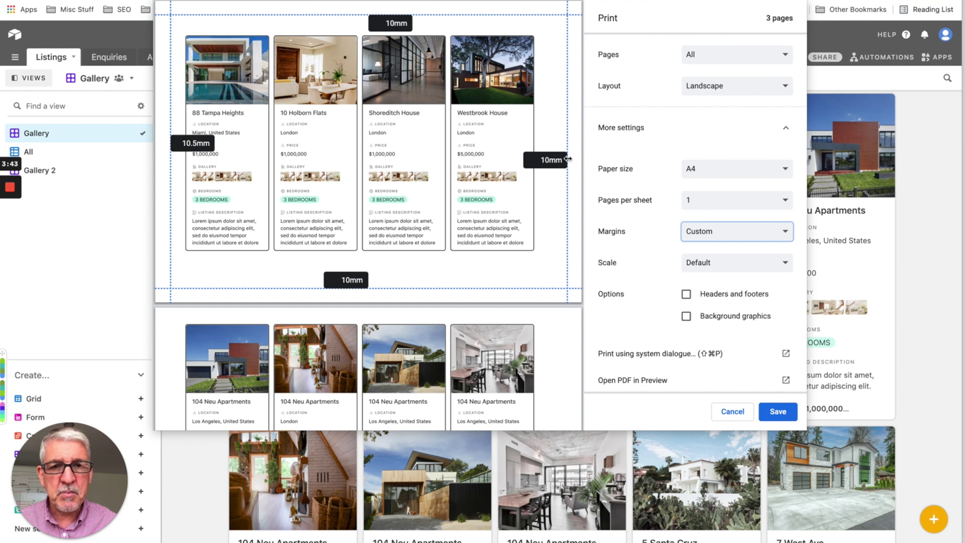
pyautogui.moveTo(568, 157); pyautogui.dragTo(578, 155)
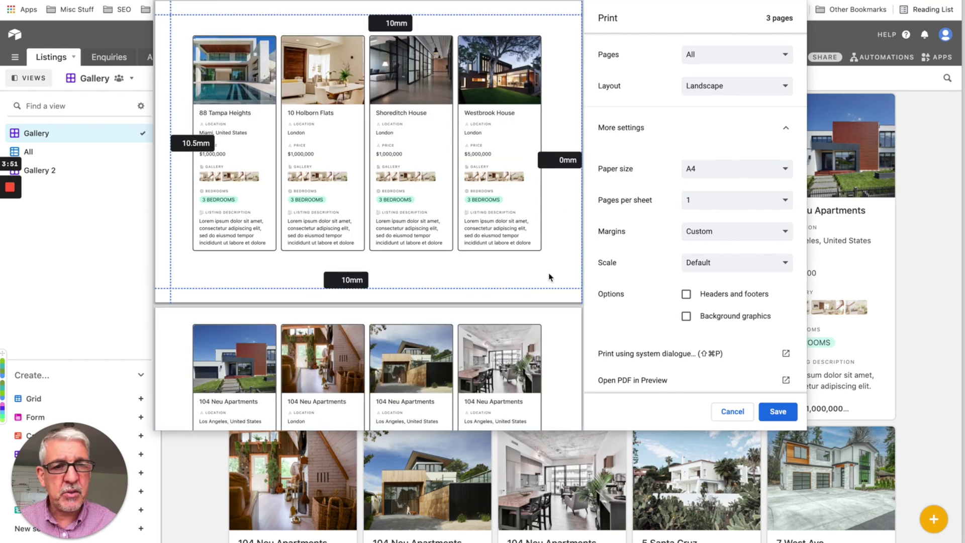
# Switch Scale to Customised, try 80, then settle on a scale of 110
pyautogui.click(781, 264)
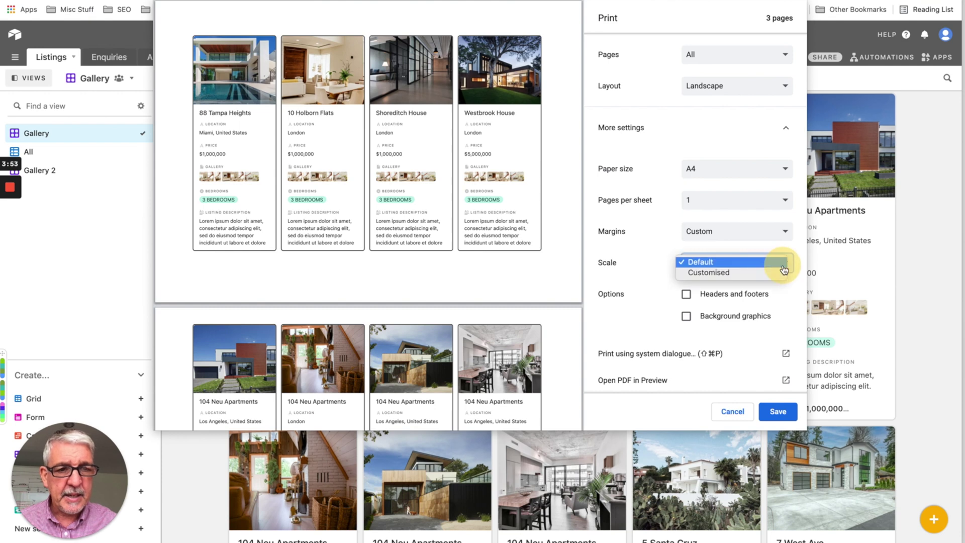
pyautogui.click(760, 274)
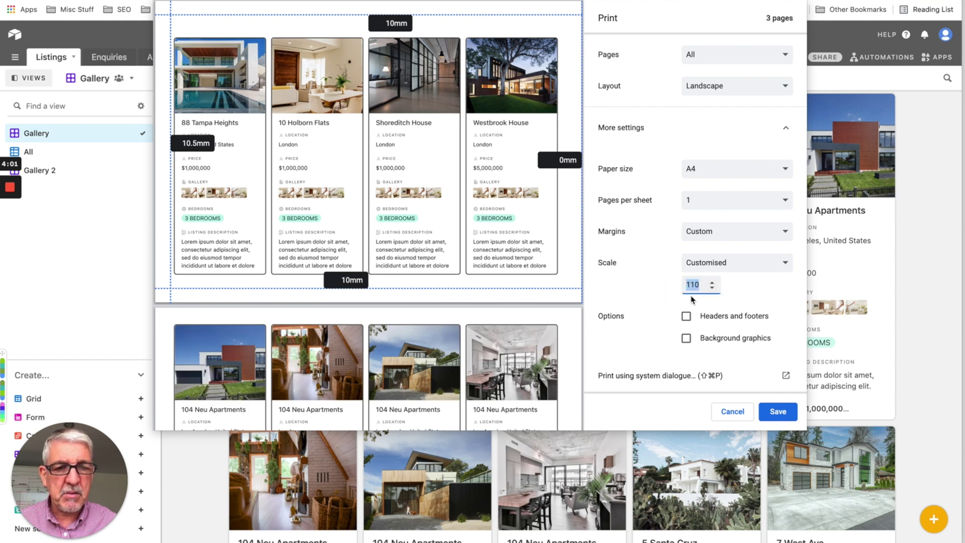
pyautogui.press('BackSpace')
pyautogui.write('80')
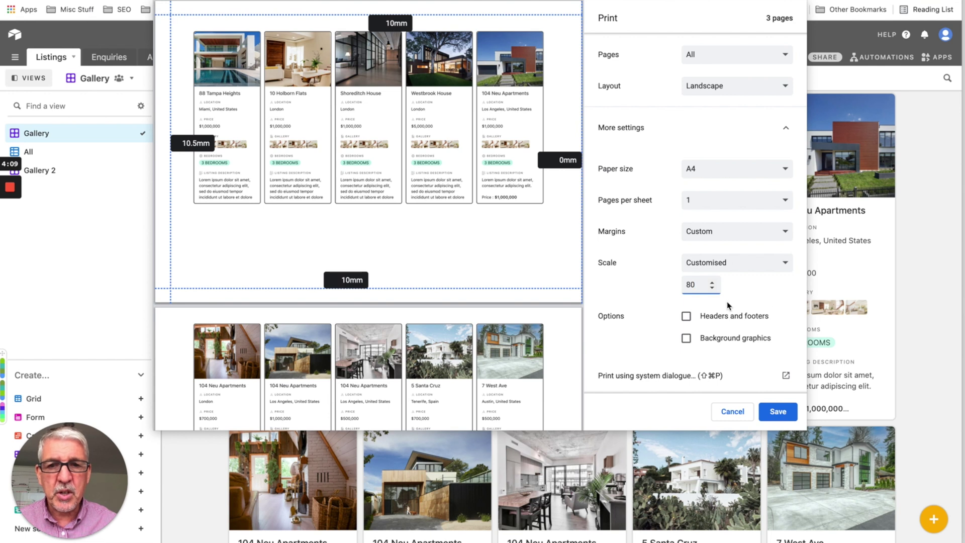
pyautogui.press('BackSpace')
pyautogui.press('BackSpace')
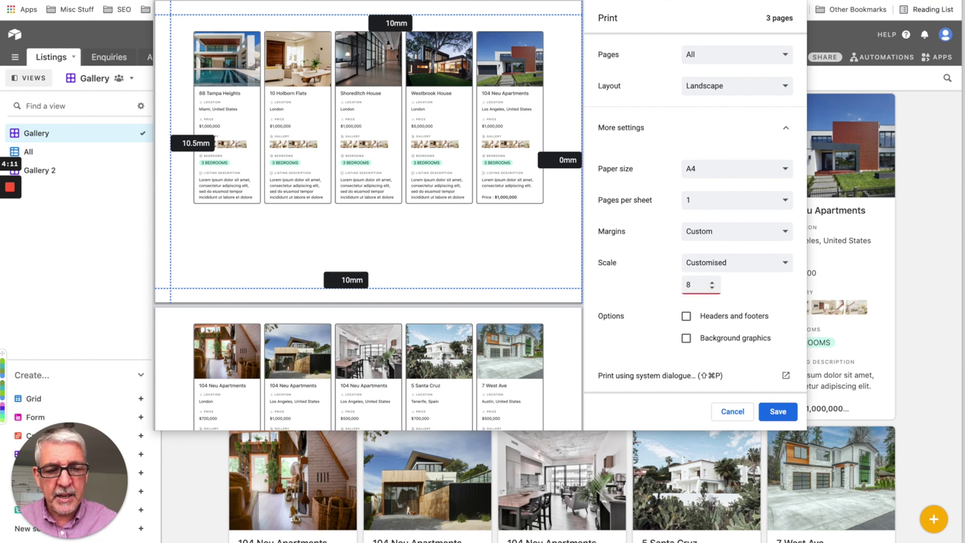
pyautogui.write('0')
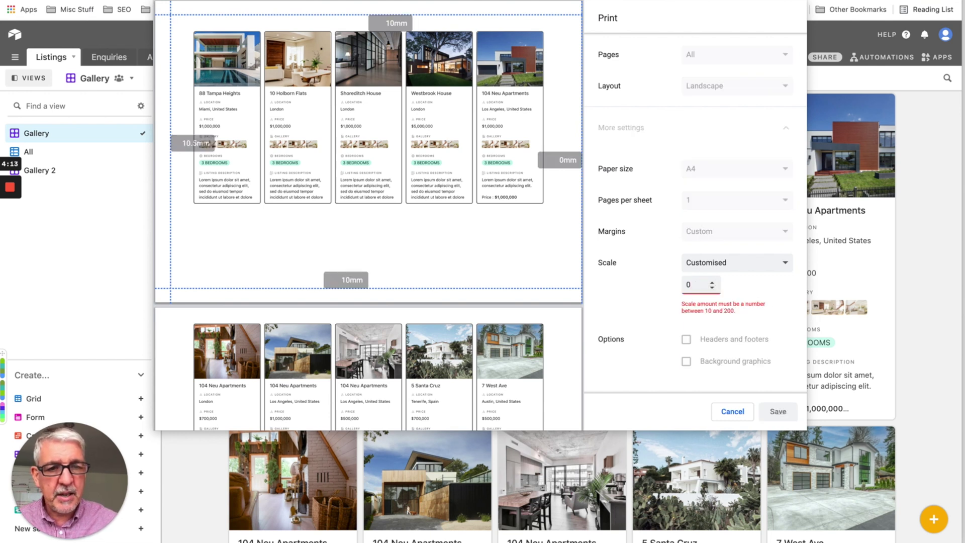
pyautogui.press('BackSpace')
pyautogui.write('11')
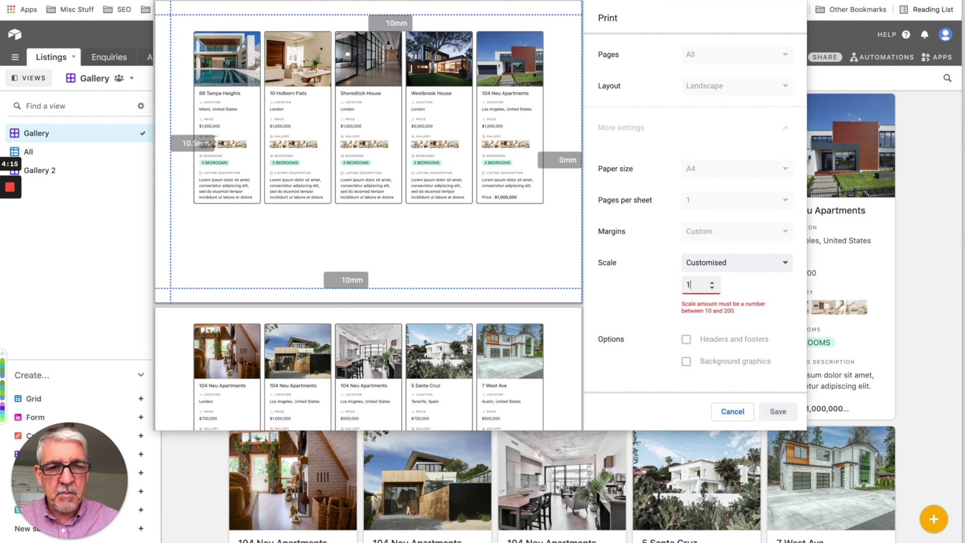
pyautogui.write('0')
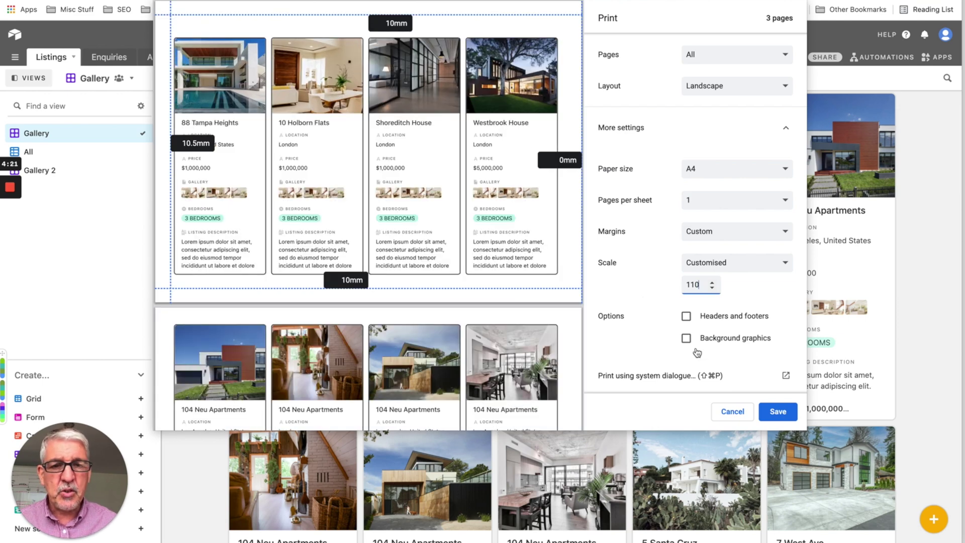
pyautogui.click(686, 317)
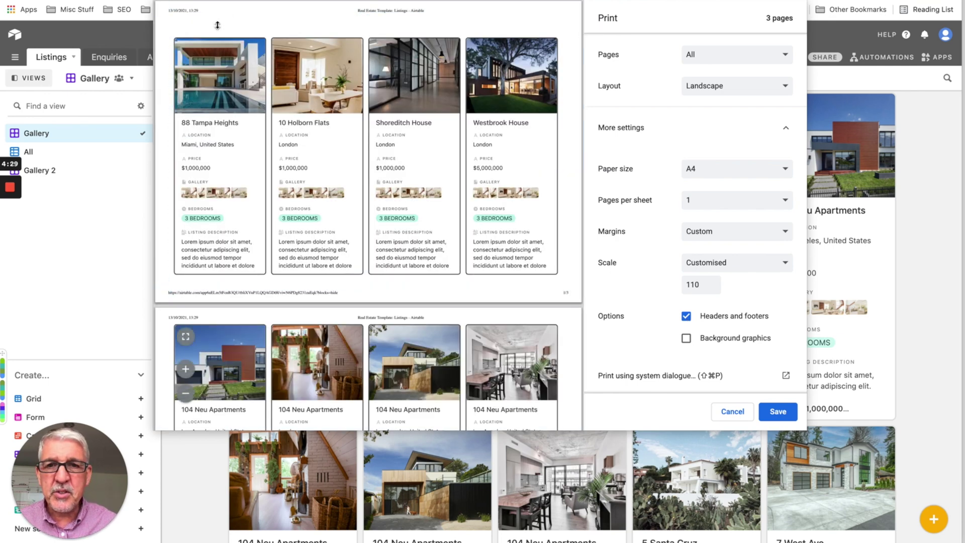
pyautogui.moveTo(397, 10)
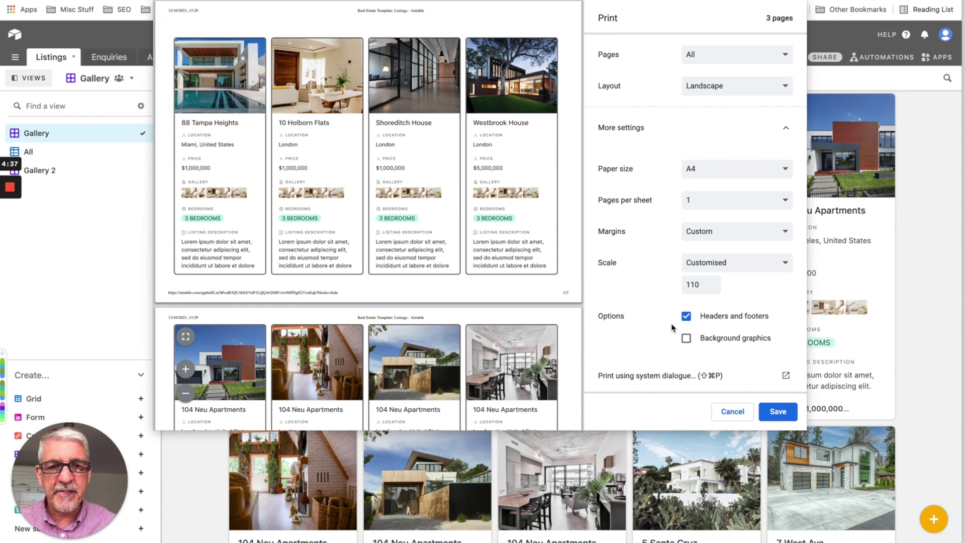
pyautogui.click(687, 316)
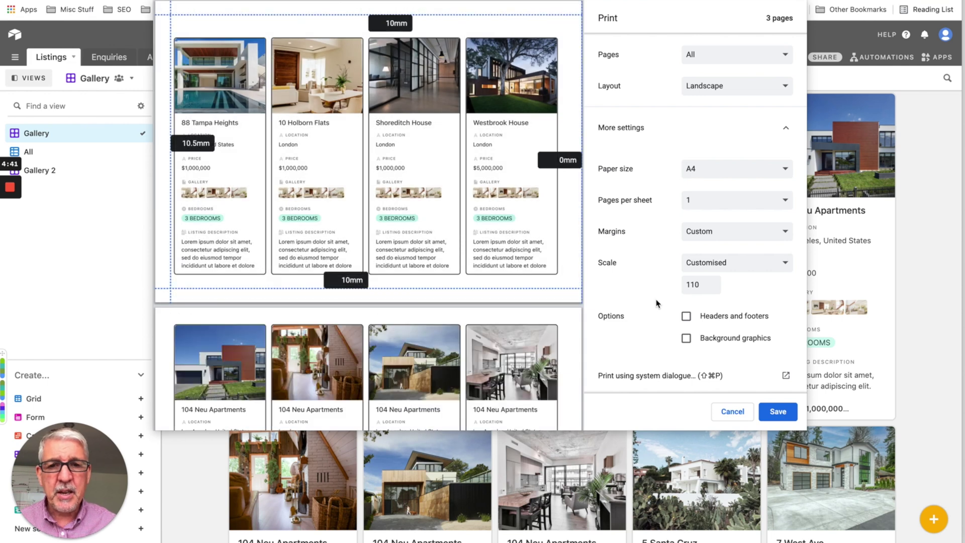
pyautogui.click(784, 413)
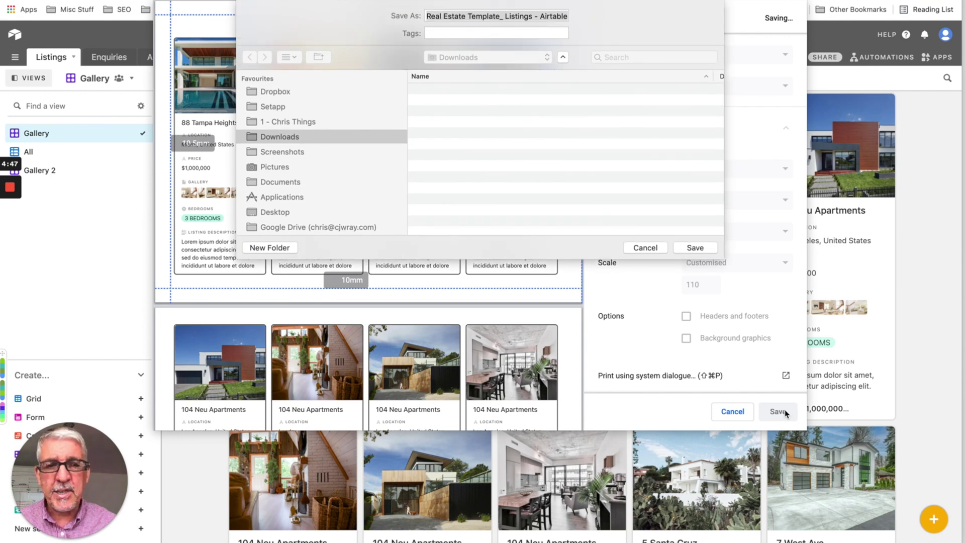
pyautogui.click(657, 250)
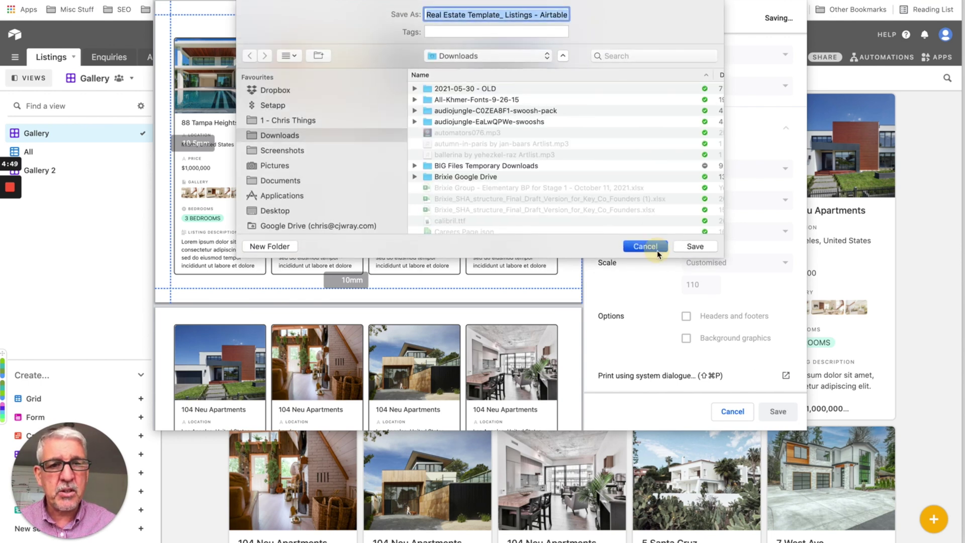